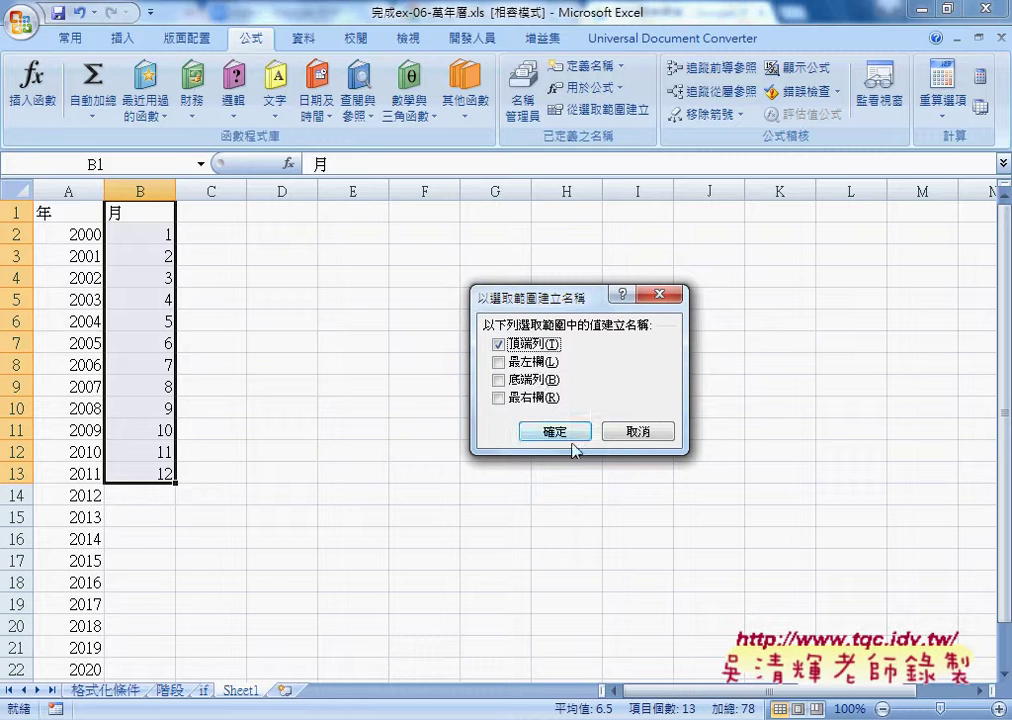
Step: Create the names 年 and 月 from the top-row labels and verify them in Name Manager
click(555, 431)
click(522, 95)
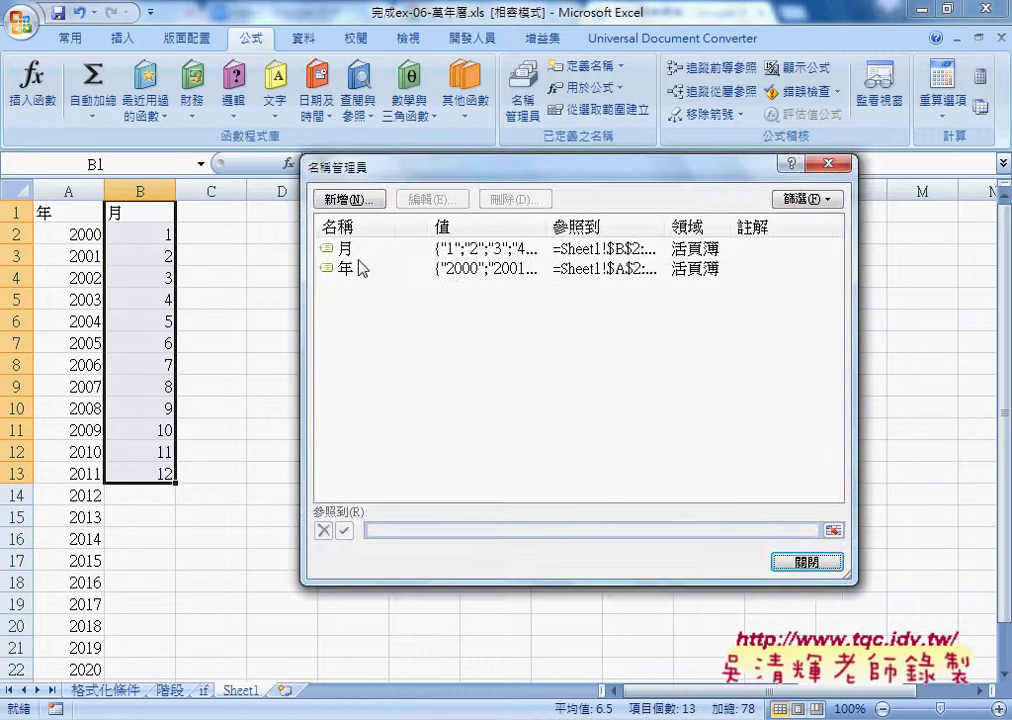
click(825, 561)
Step: Switch to the 格式化條件 sheet and inspect year 2015 in C1 and month 11 in F1
click(129, 680)
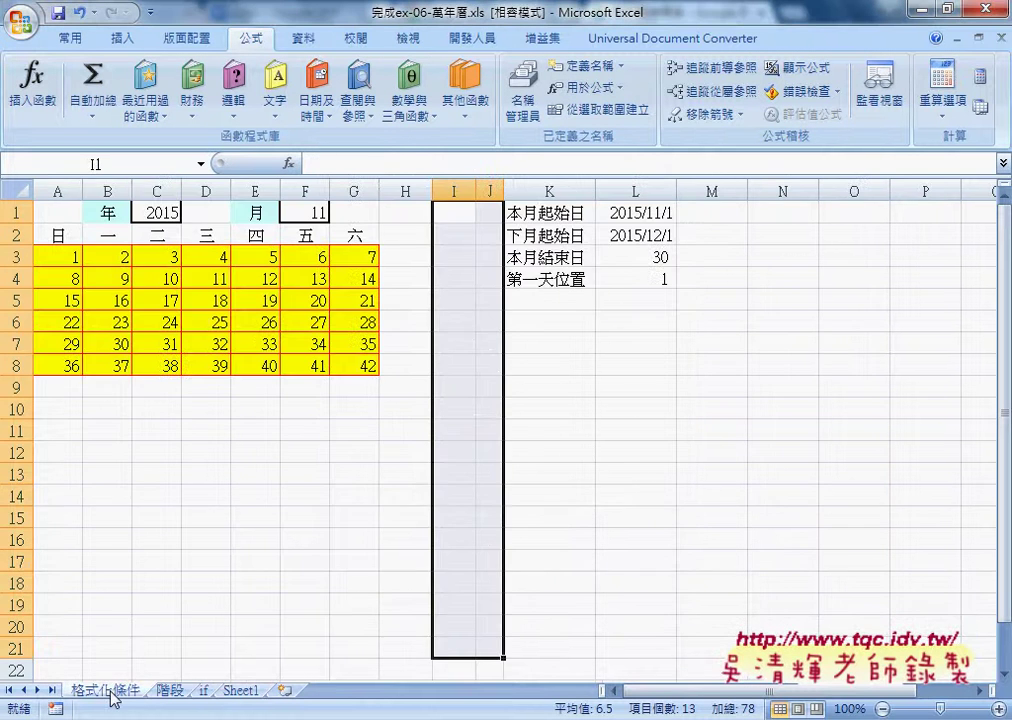
click(150, 212)
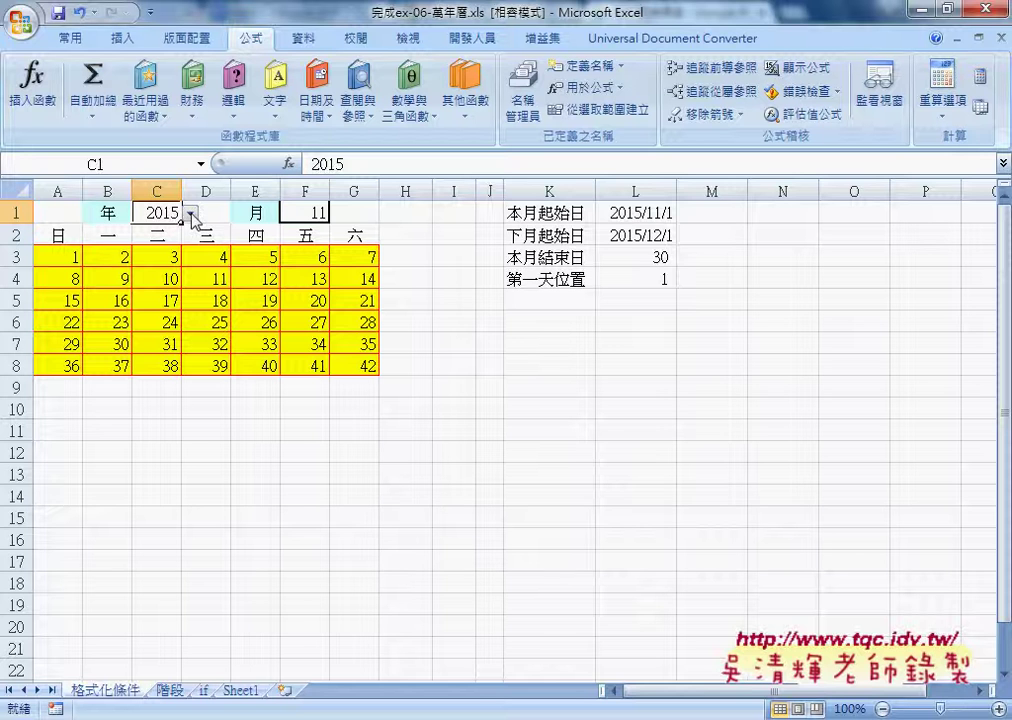
click(320, 212)
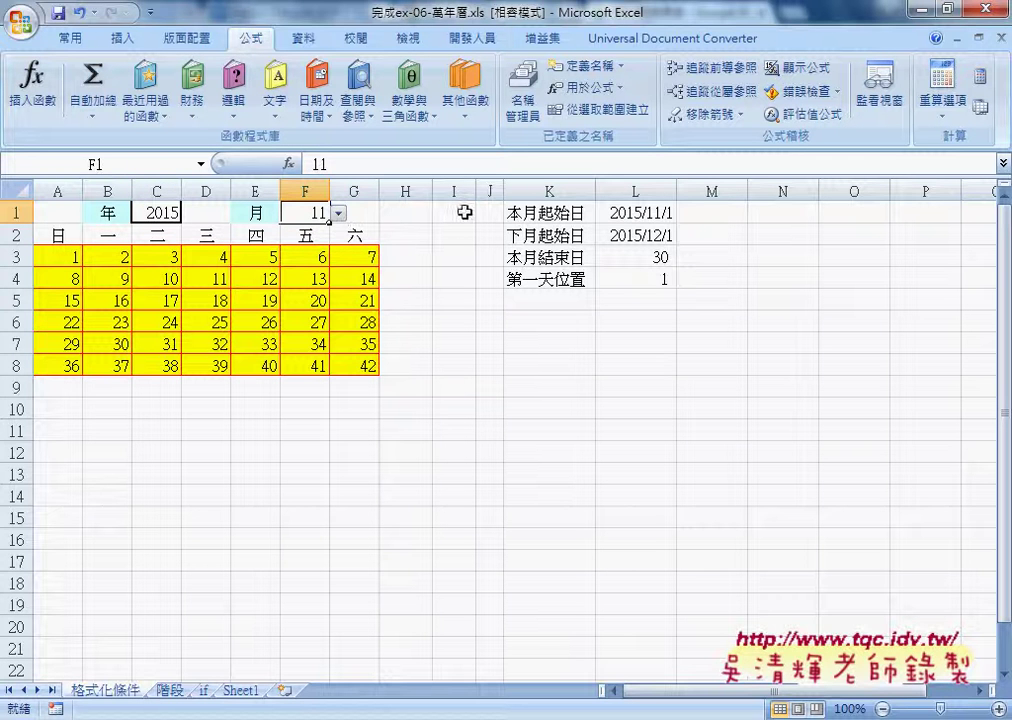
click(160, 212)
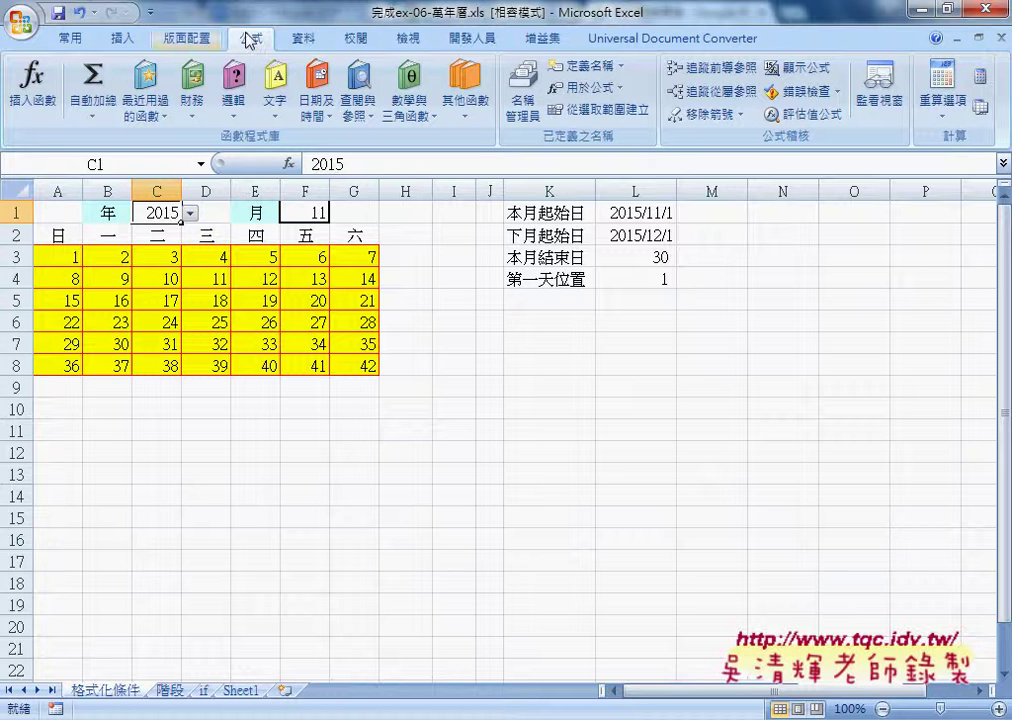
Step: Give C1 list validation sourced from =年, replacing the broken =#REF! source
click(306, 40)
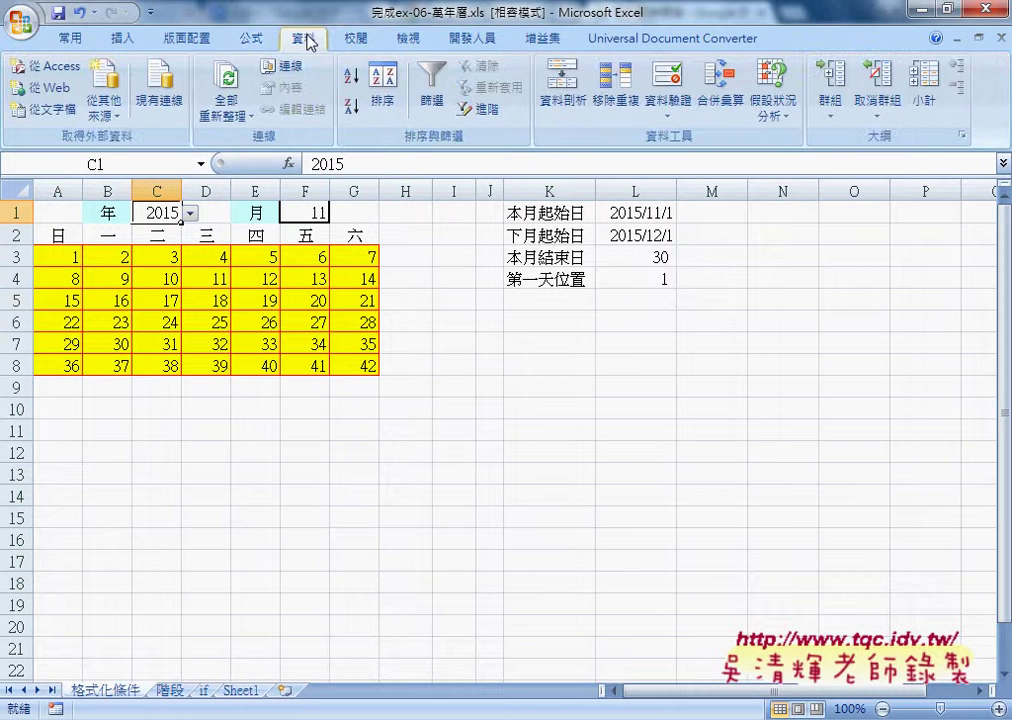
click(667, 85)
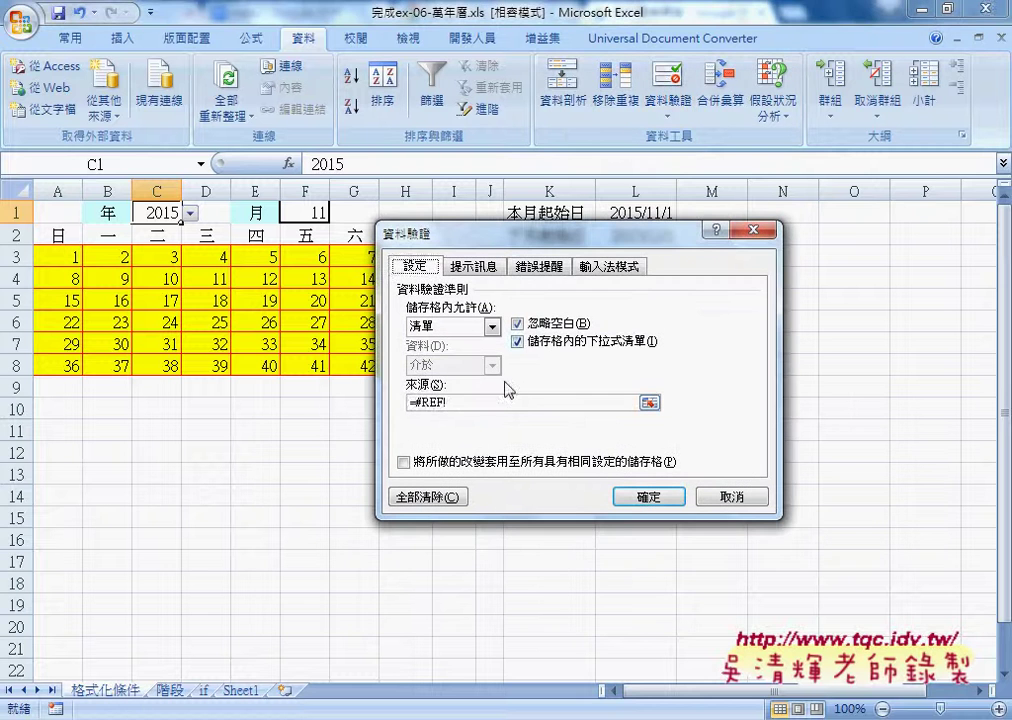
double_click(456, 403)
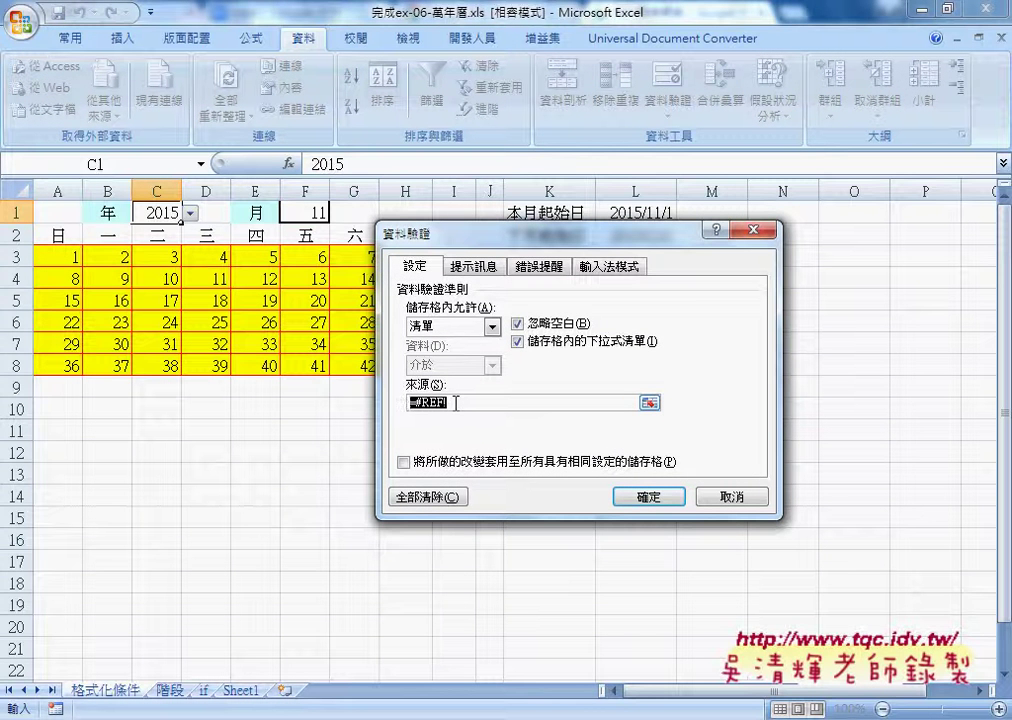
key(Delete)
key(F3)
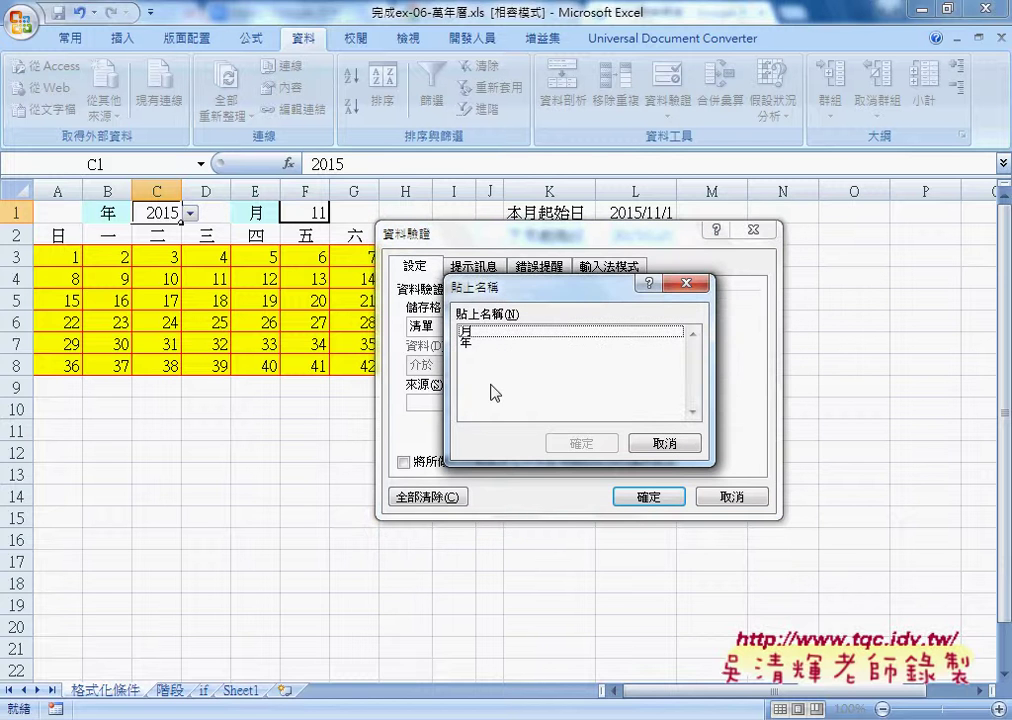
click(468, 343)
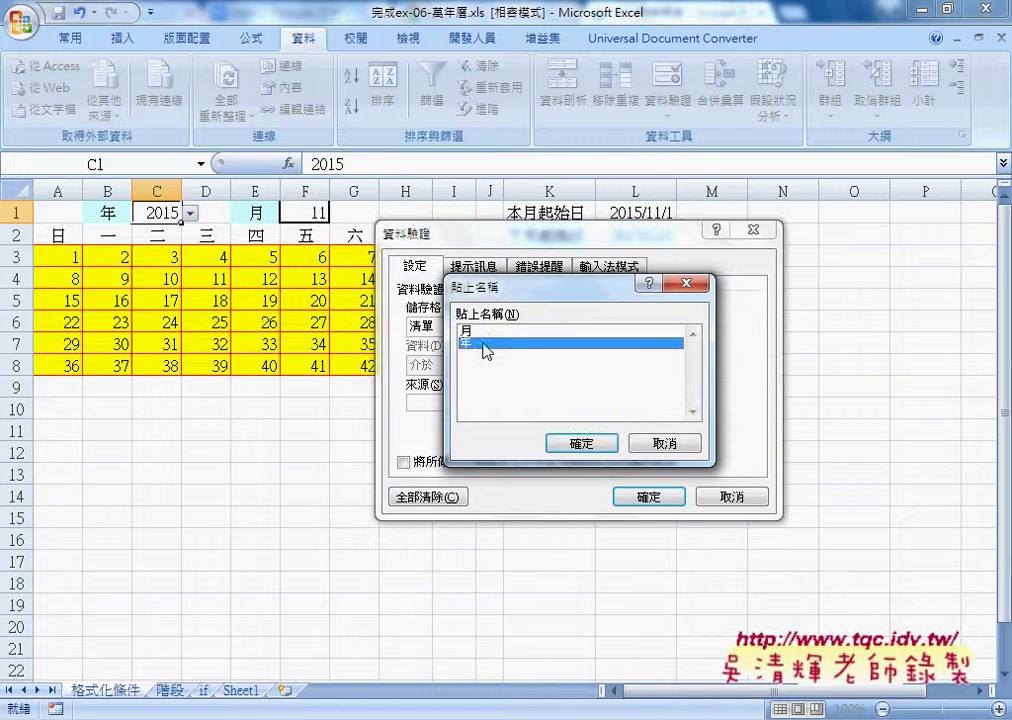
click(592, 450)
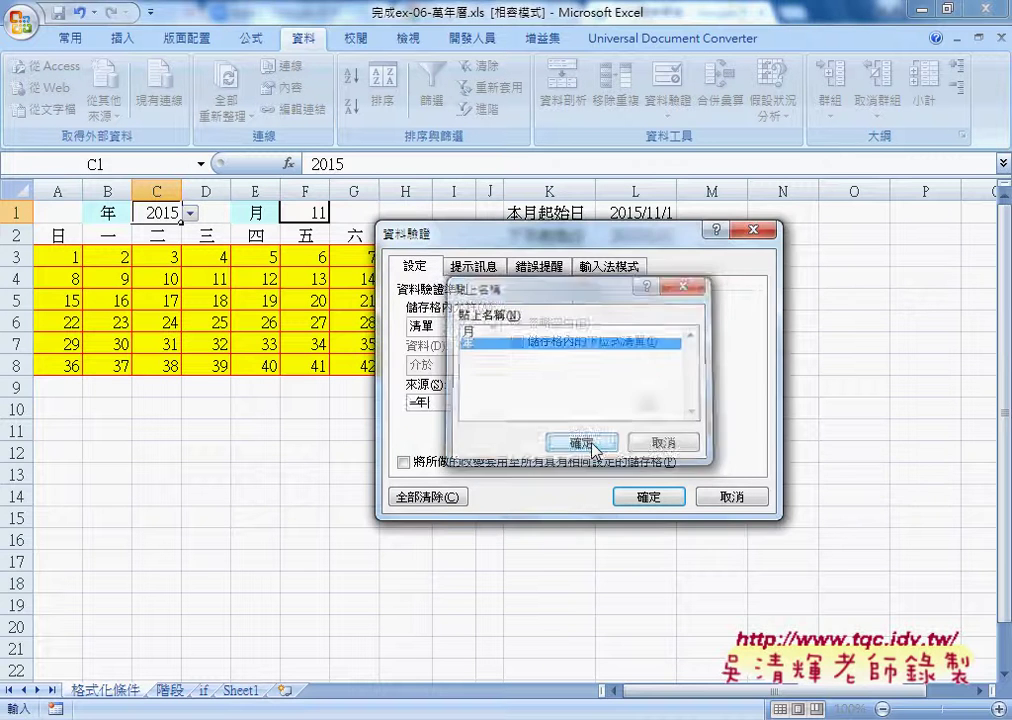
click(647, 497)
Step: Give F1 list validation sourced from =月, replacing the broken =#REF! source
click(305, 213)
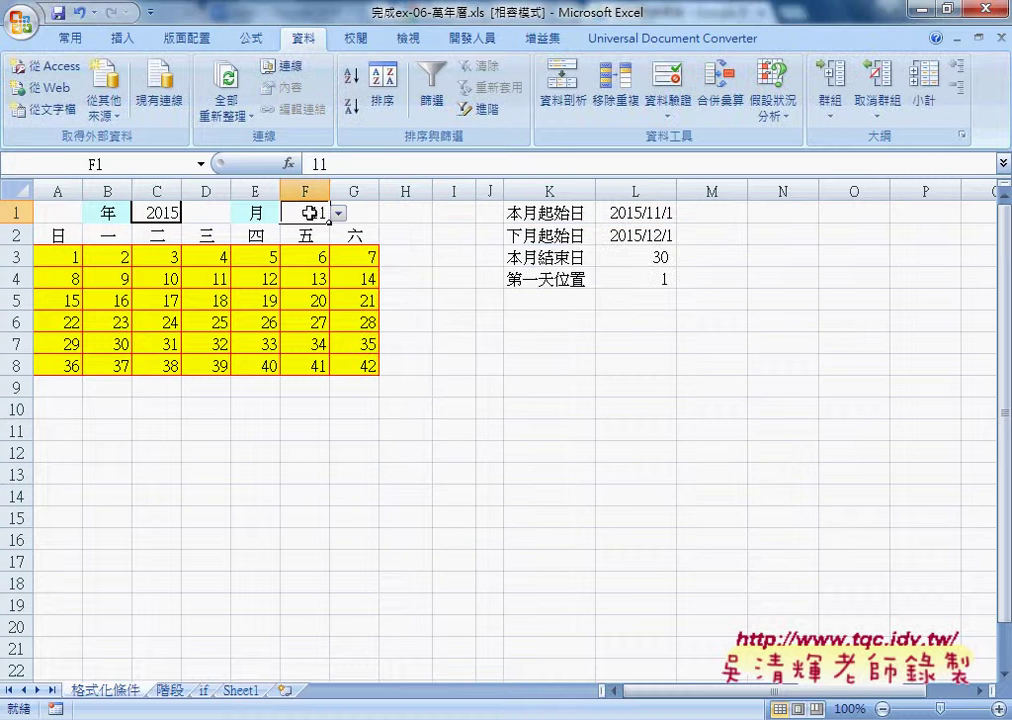
click(651, 108)
double_click(440, 400)
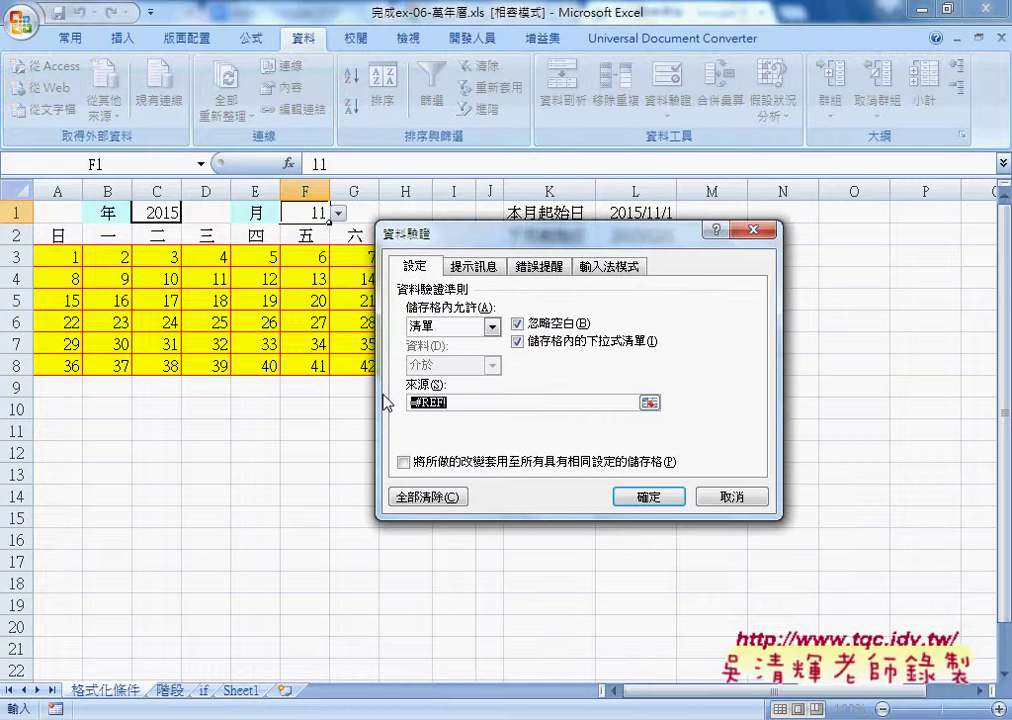
key(Delete)
key(F3)
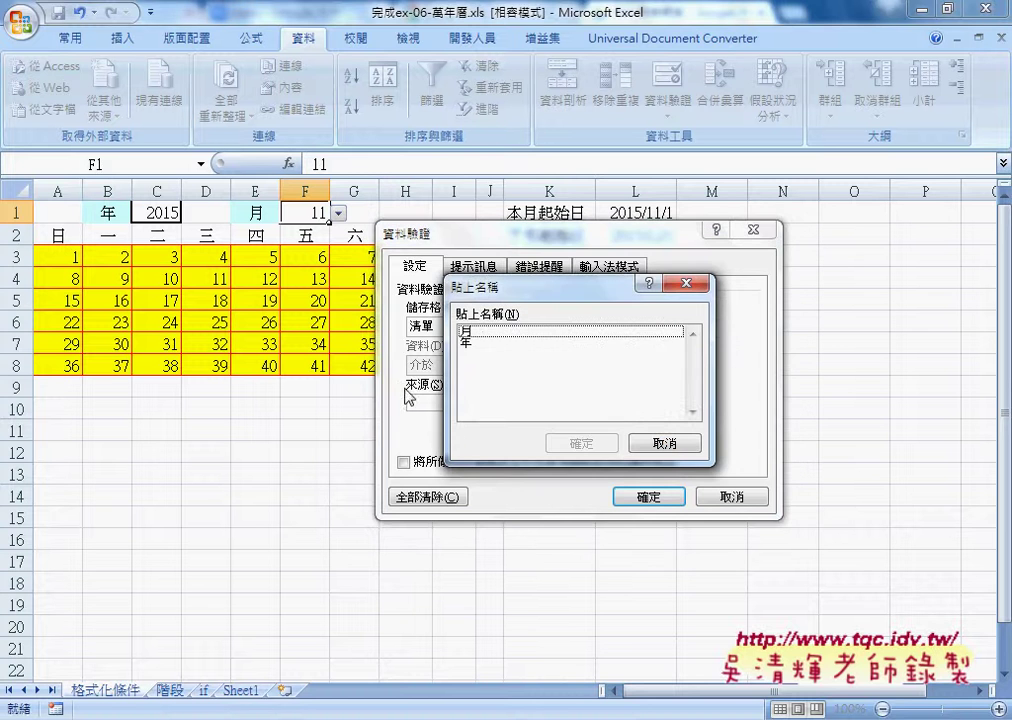
click(483, 332)
click(590, 444)
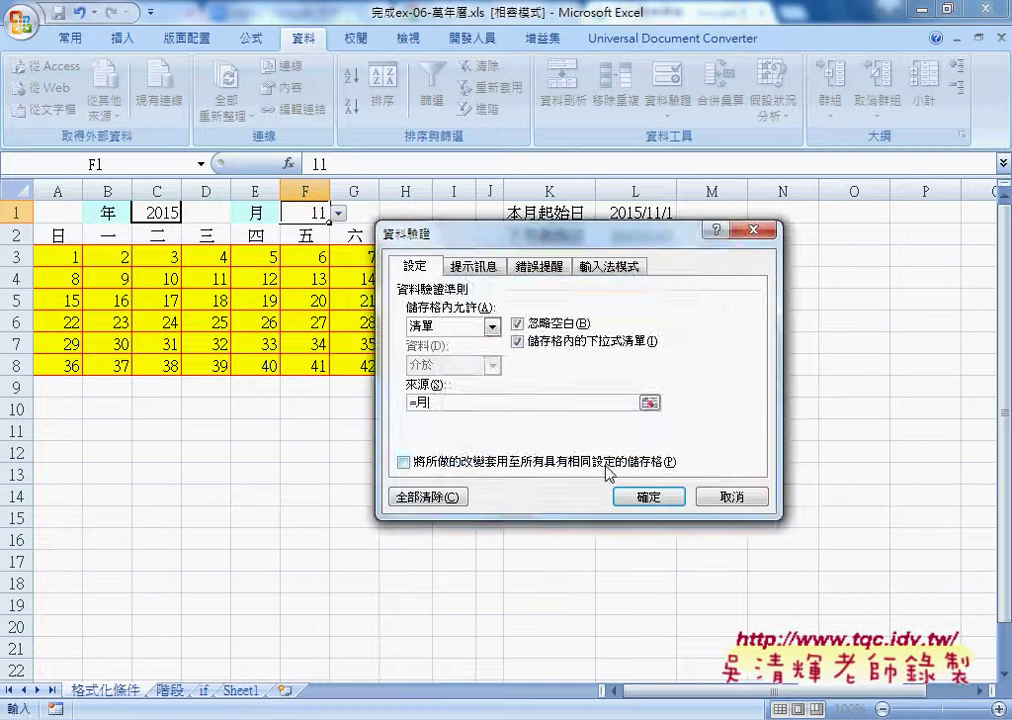
click(648, 497)
Step: Check the year choices in C1's drop-down list, keeping 2015
click(168, 212)
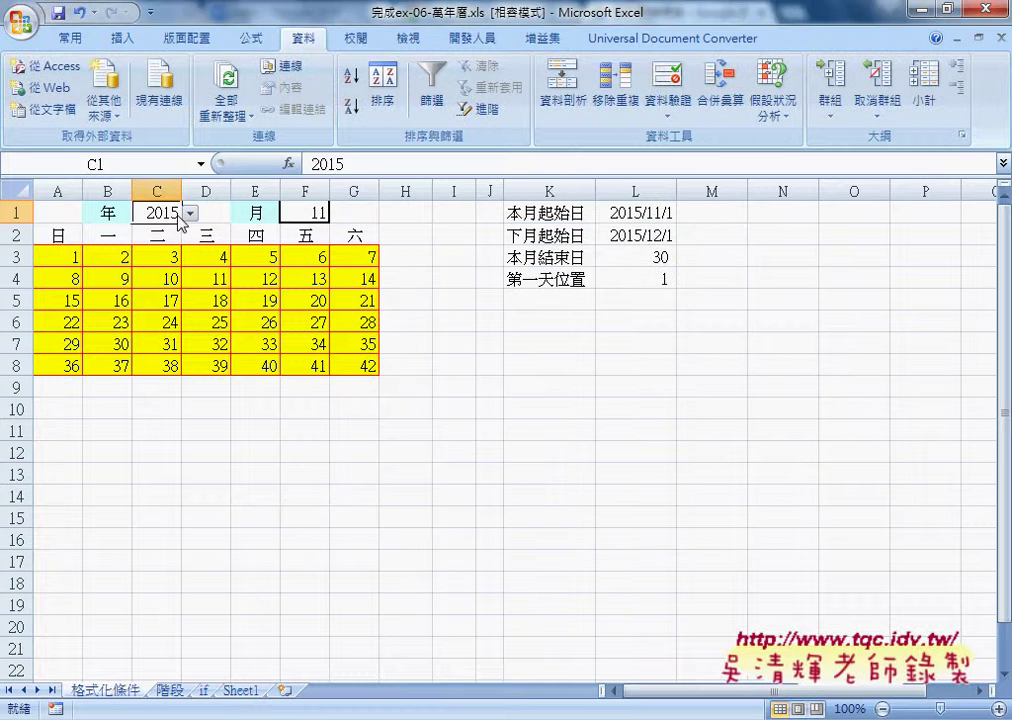
click(190, 212)
mouse_move(195, 298)
mouse_down()
mouse_move(196, 253)
mouse_move(192, 282)
mouse_up()
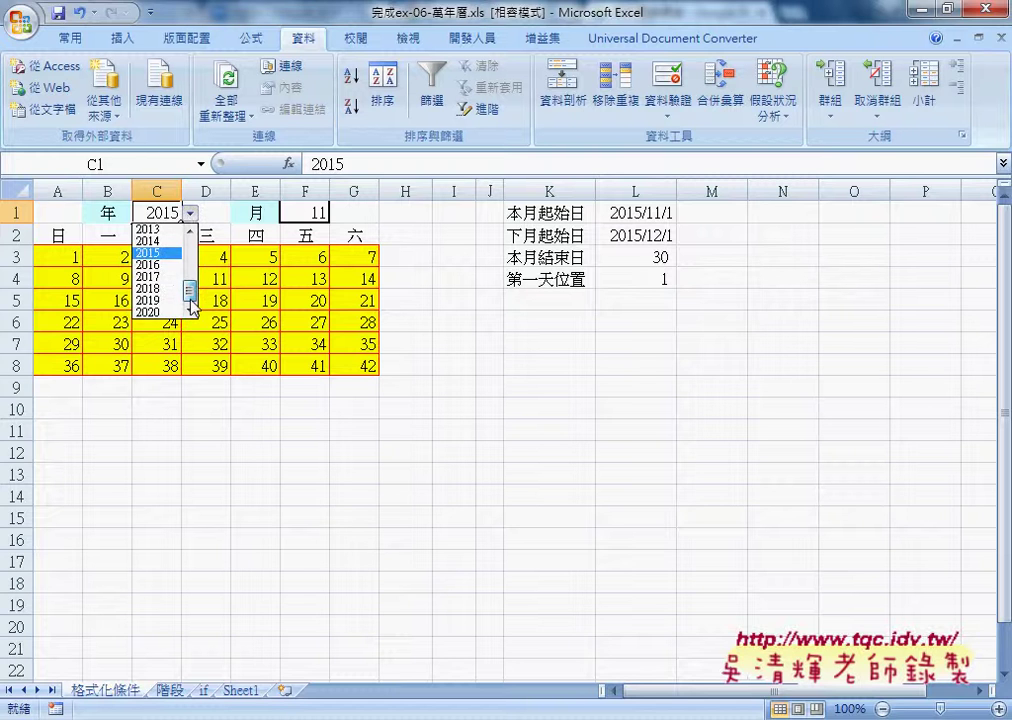
click(190, 212)
Step: Choose month 1 from F1's drop-down list
click(317, 212)
click(339, 212)
drag(336, 271, 338, 253)
click(290, 229)
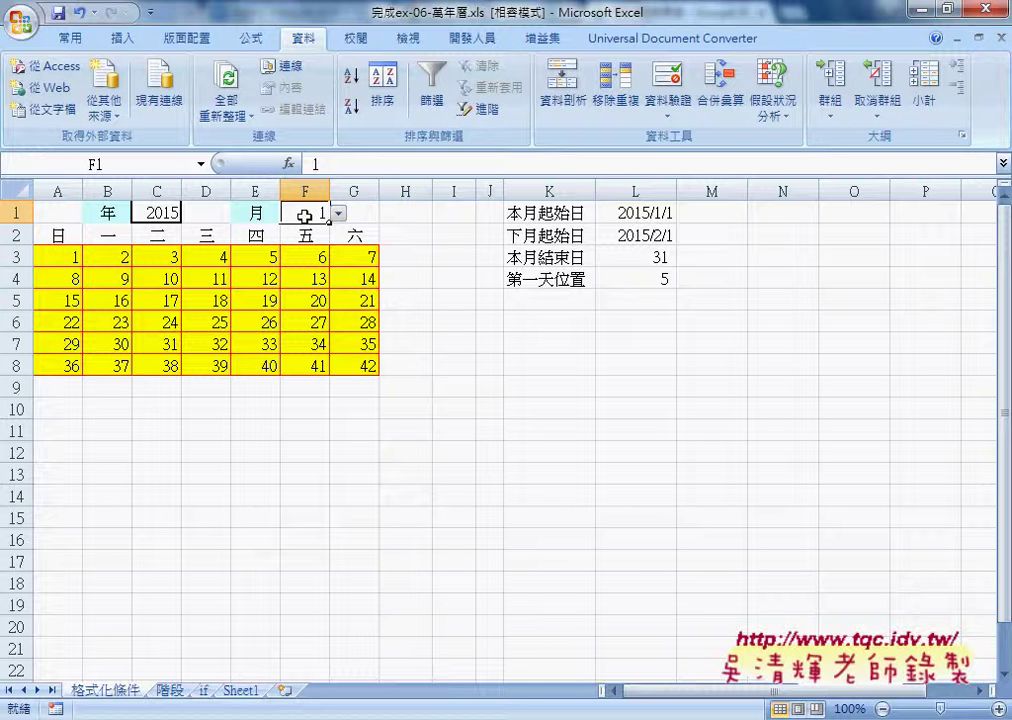
Step: Replace F1's validation source =月 with the typed list 1,2,3,4,5,6,7,8,9,10,11,12
click(657, 105)
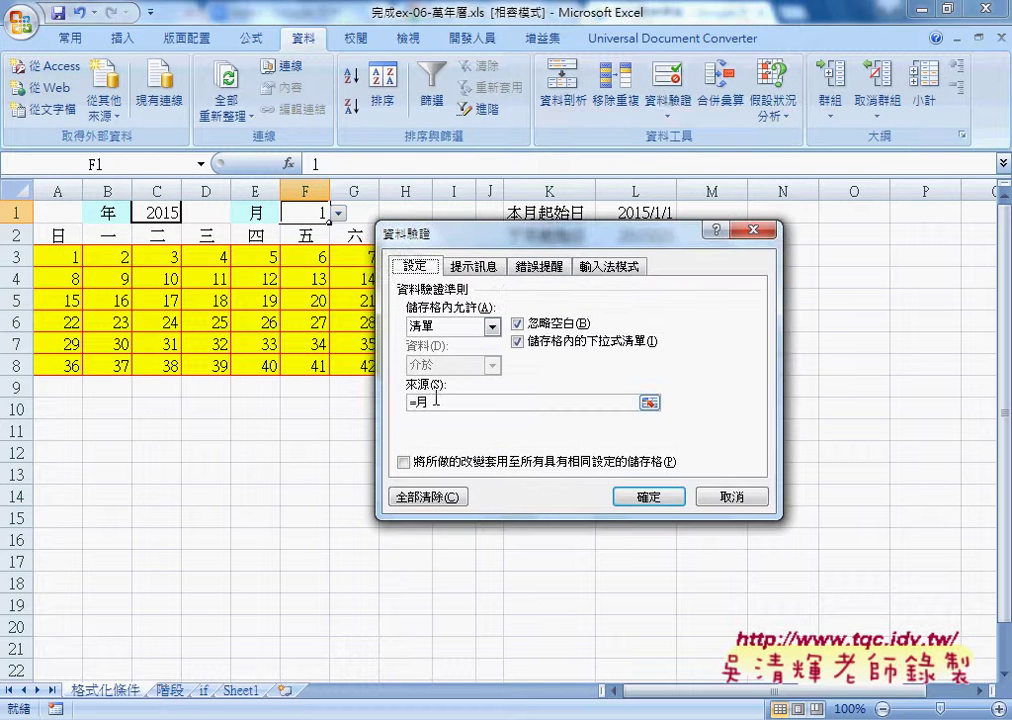
click(520, 399)
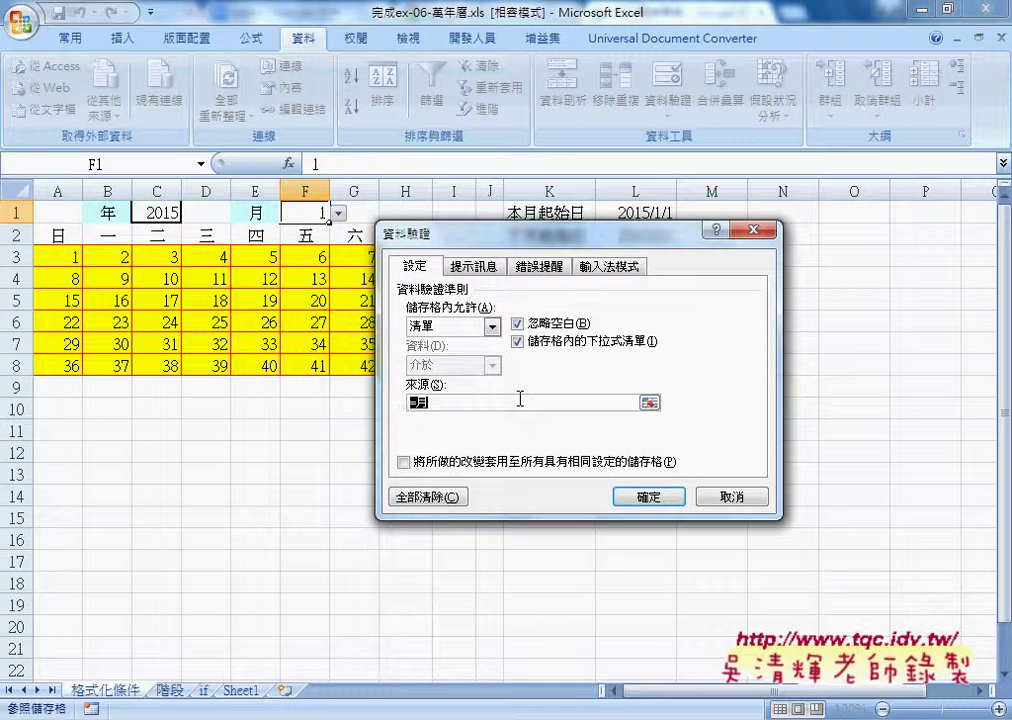
key(BackSpace)
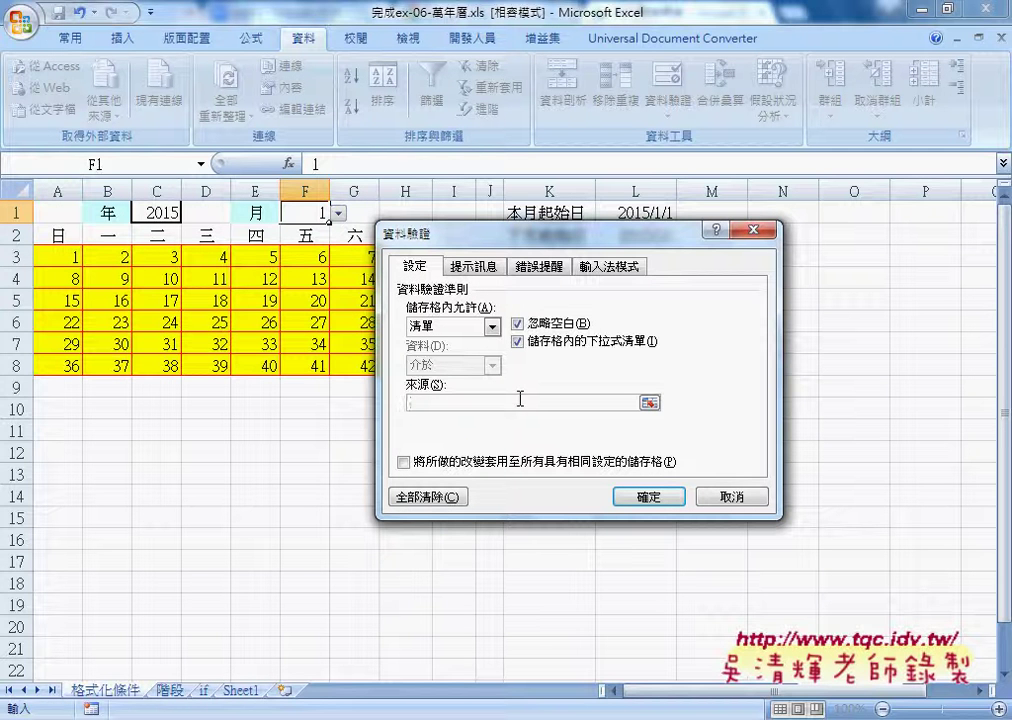
text(1)
text(5)
key(BackSpace)
text(,2,3,4,)
text(5,6,7)
text(,8,9,)
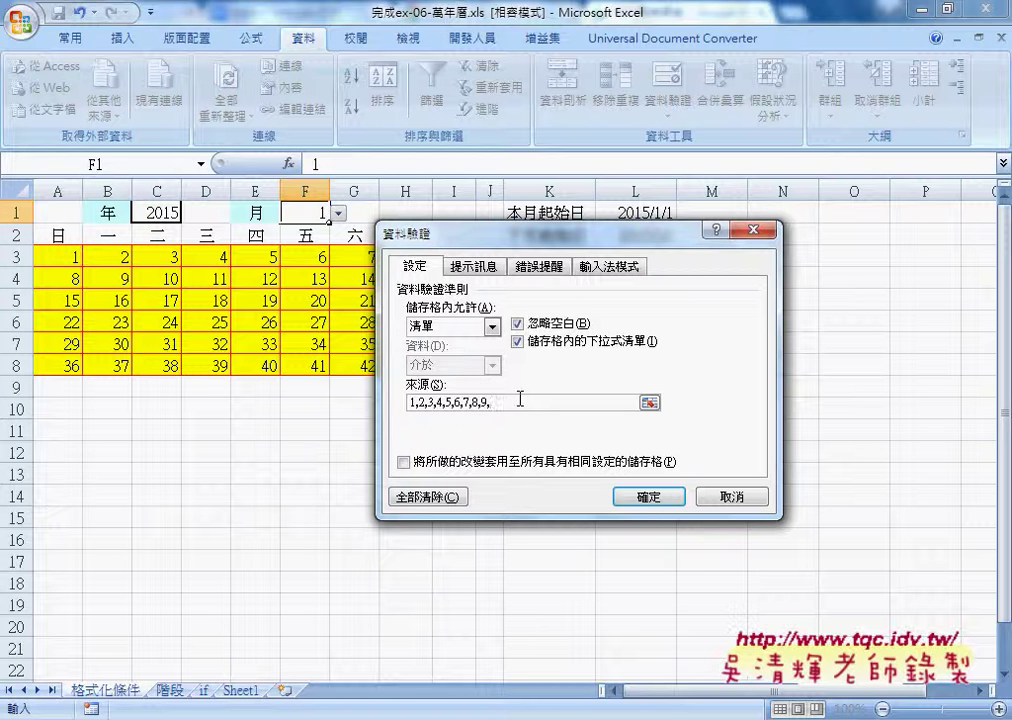
text(10,11,)
text(12)
drag(533, 402, 410, 402)
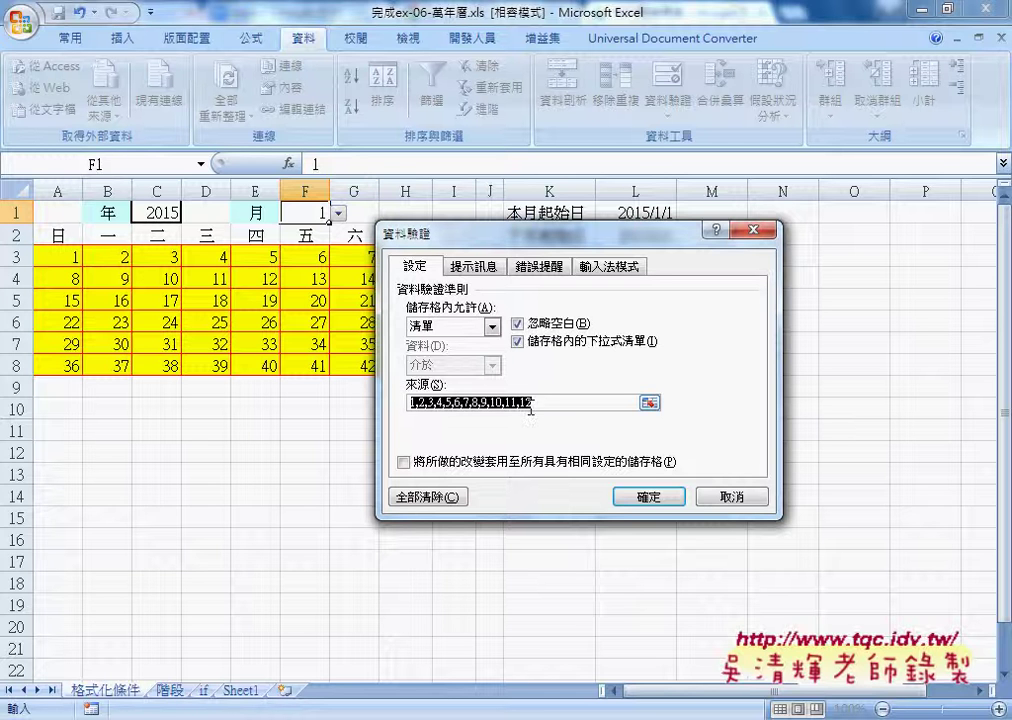
click(453, 403)
click(650, 497)
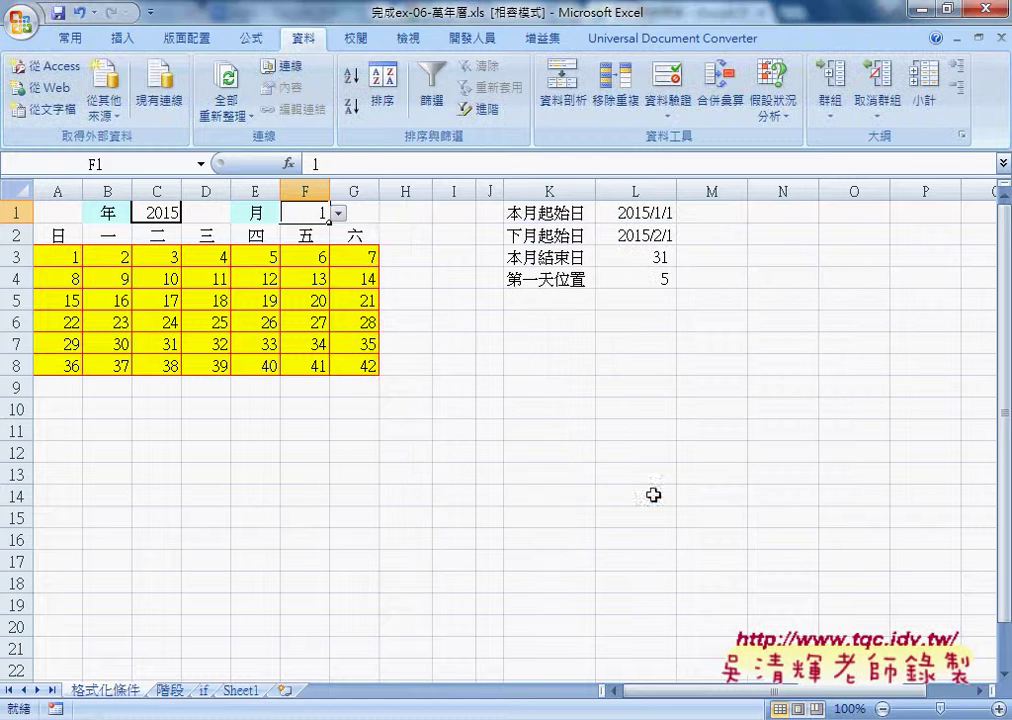
Step: Verify F1's drop-down offers months 1–12 and review its 1,2,…,12 validation source
click(339, 214)
mouse_move(338, 258)
mouse_down()
mouse_move(339, 284)
mouse_move(343, 238)
mouse_up()
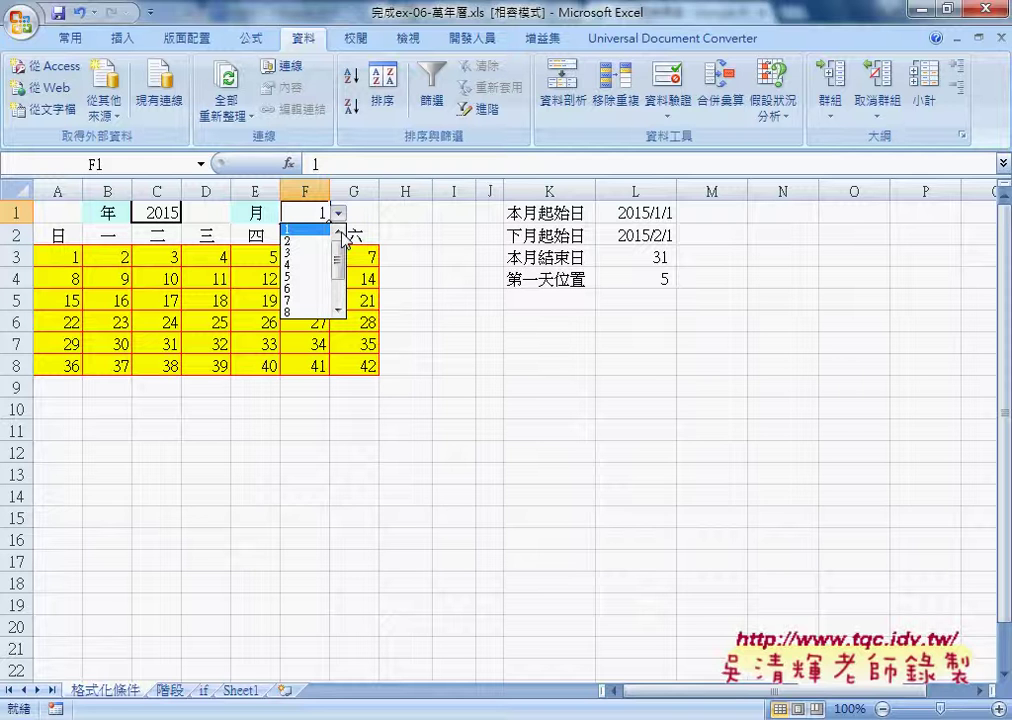
click(666, 100)
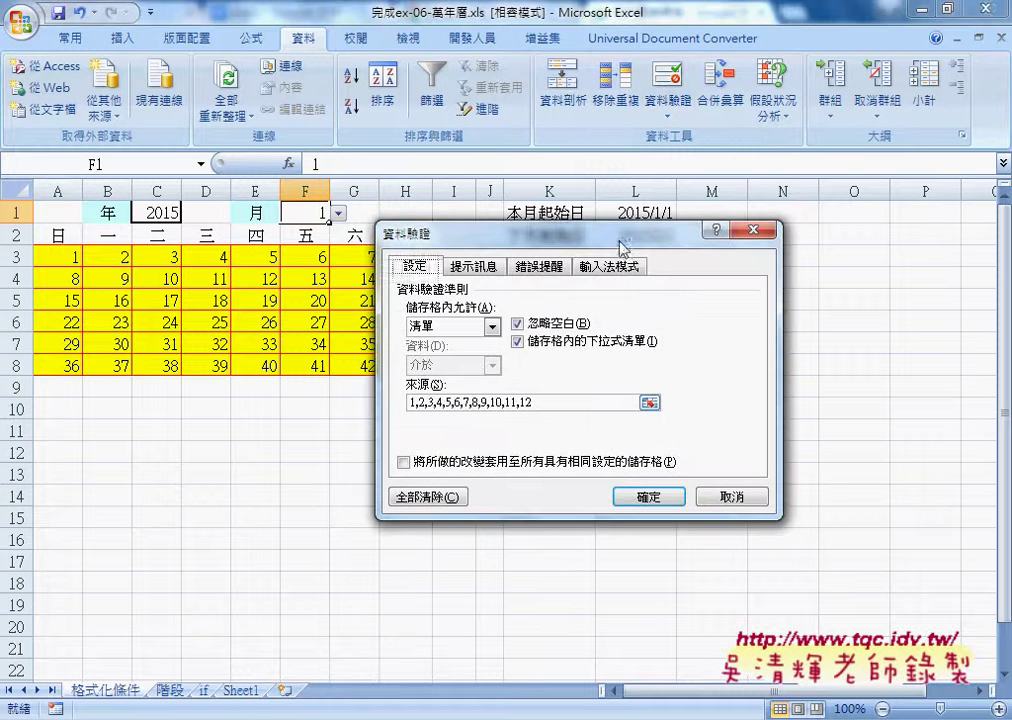
drag(540, 403, 408, 403)
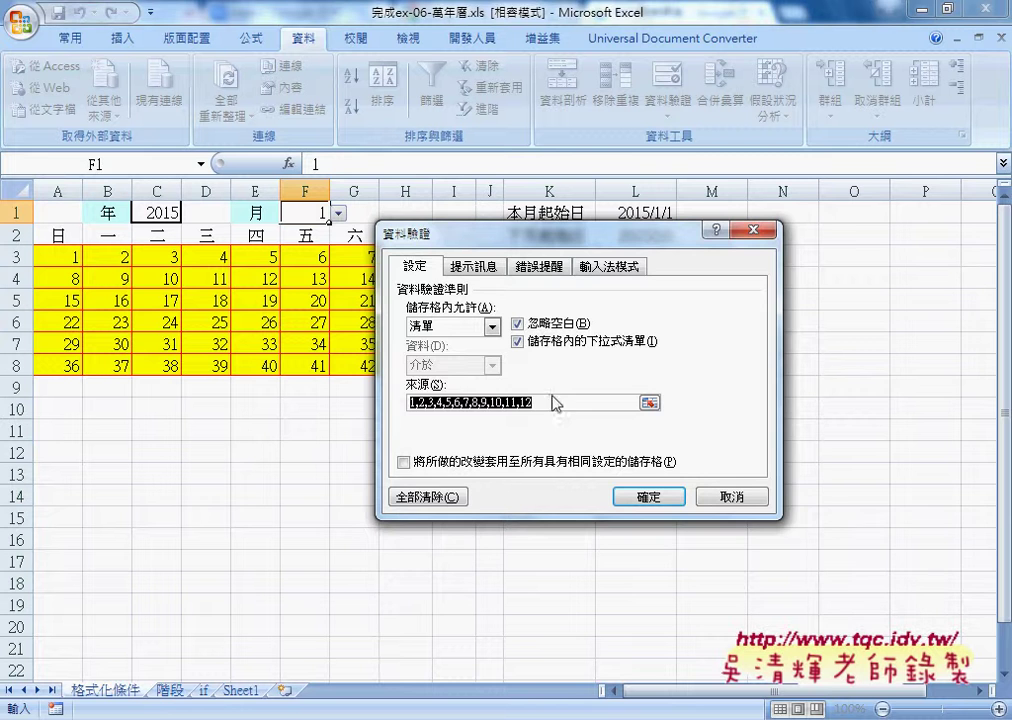
drag(560, 236, 760, 250)
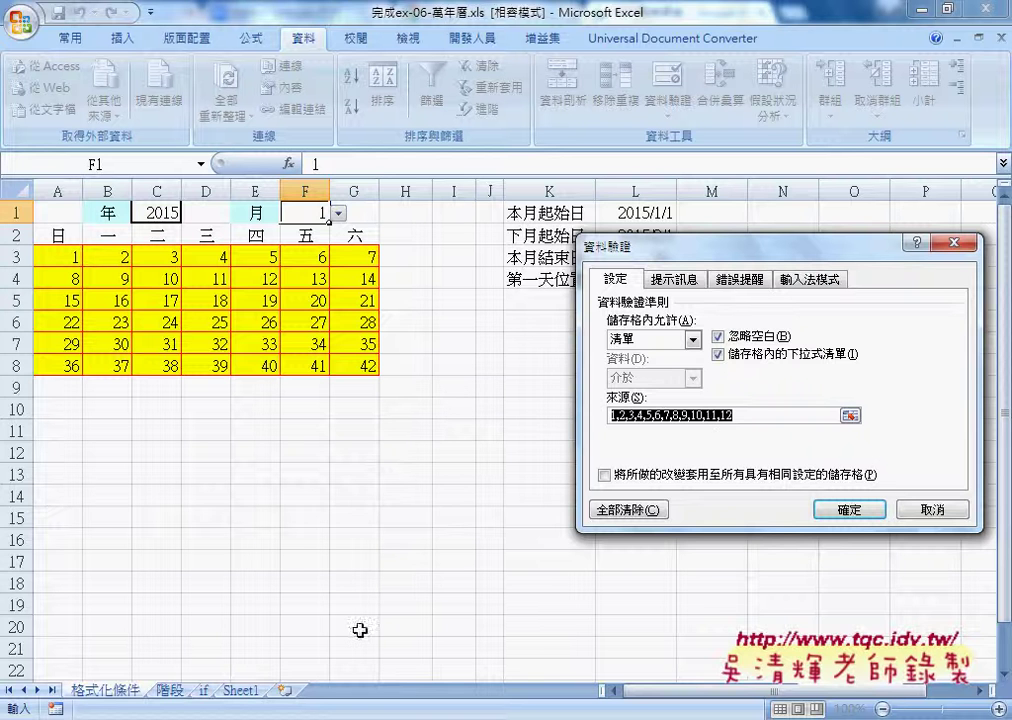
drag(748, 418, 606, 416)
click(843, 508)
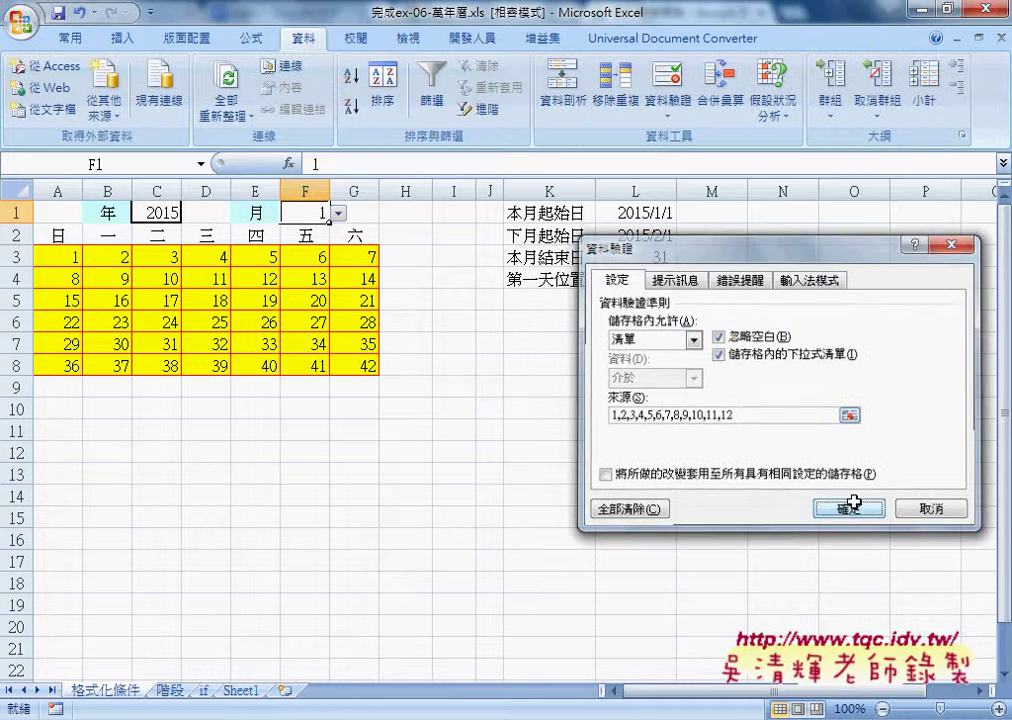
click(154, 212)
Step: Keep year 2015, set F1 to month 11, then inspect L1:L4 and the A3:G8 grid
click(190, 213)
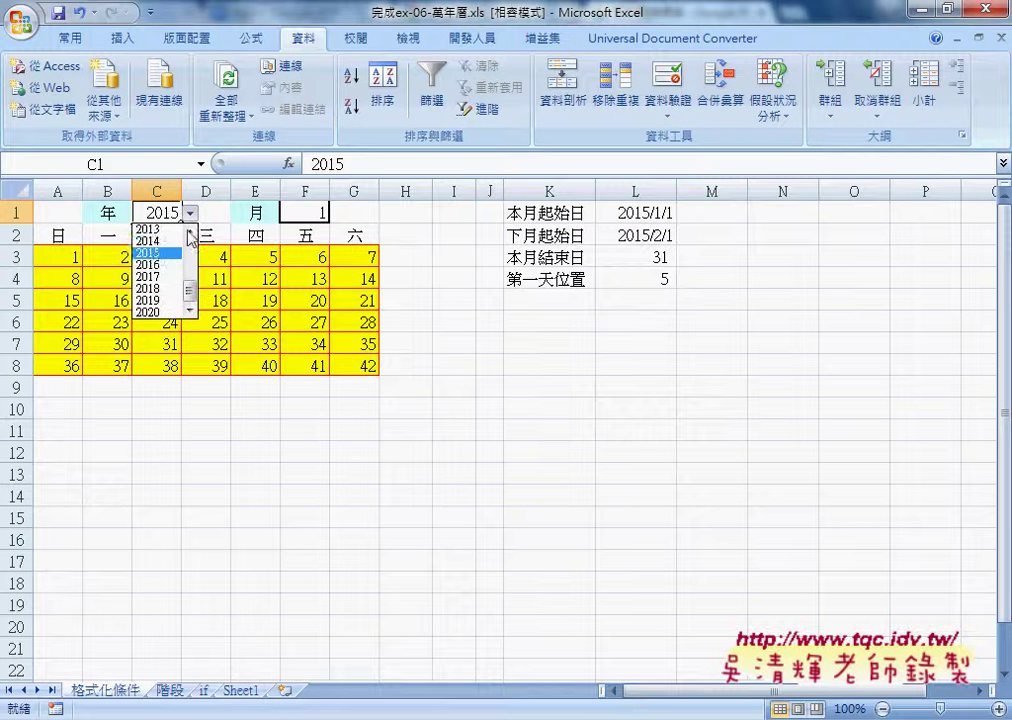
click(163, 256)
click(305, 213)
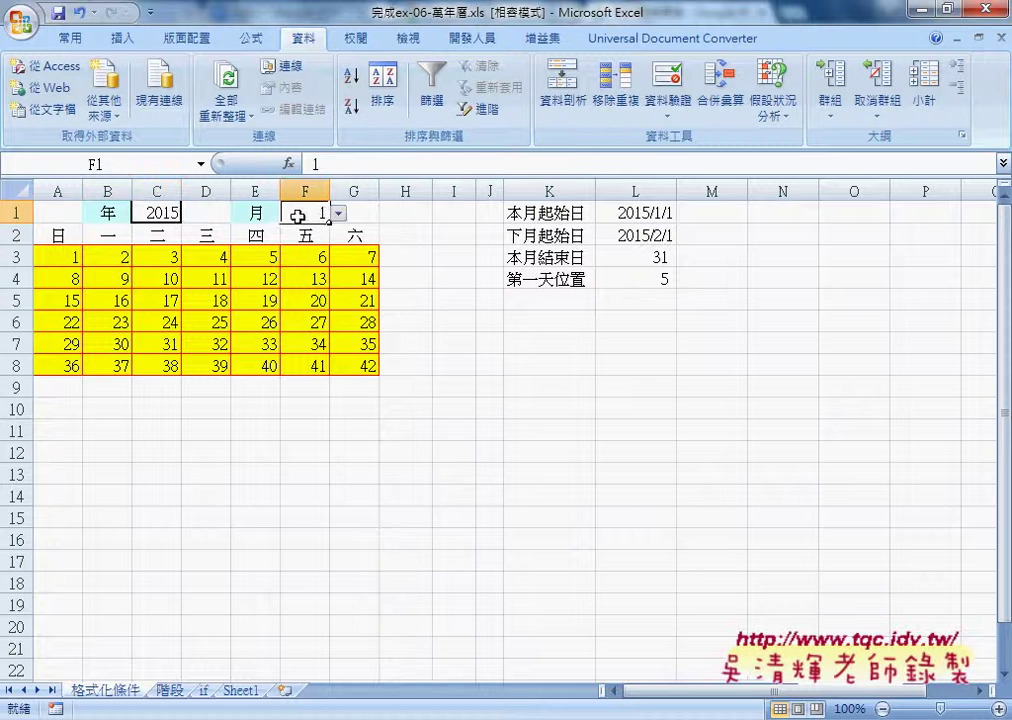
click(338, 213)
scroll(300, 285, down, 2)
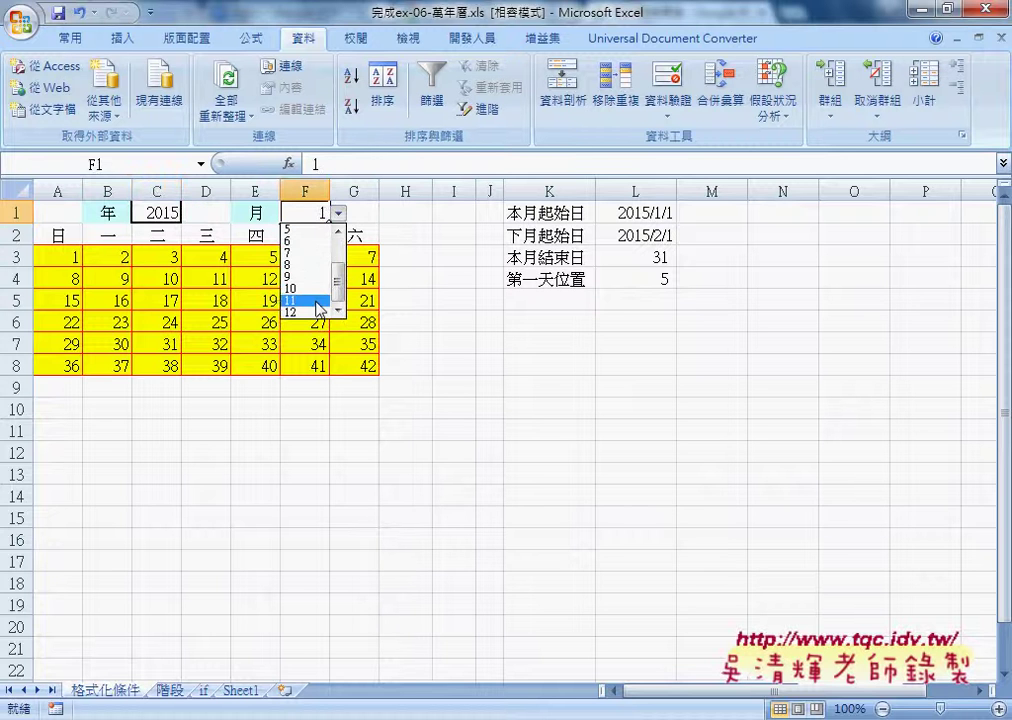
click(305, 299)
drag(630, 212, 640, 280)
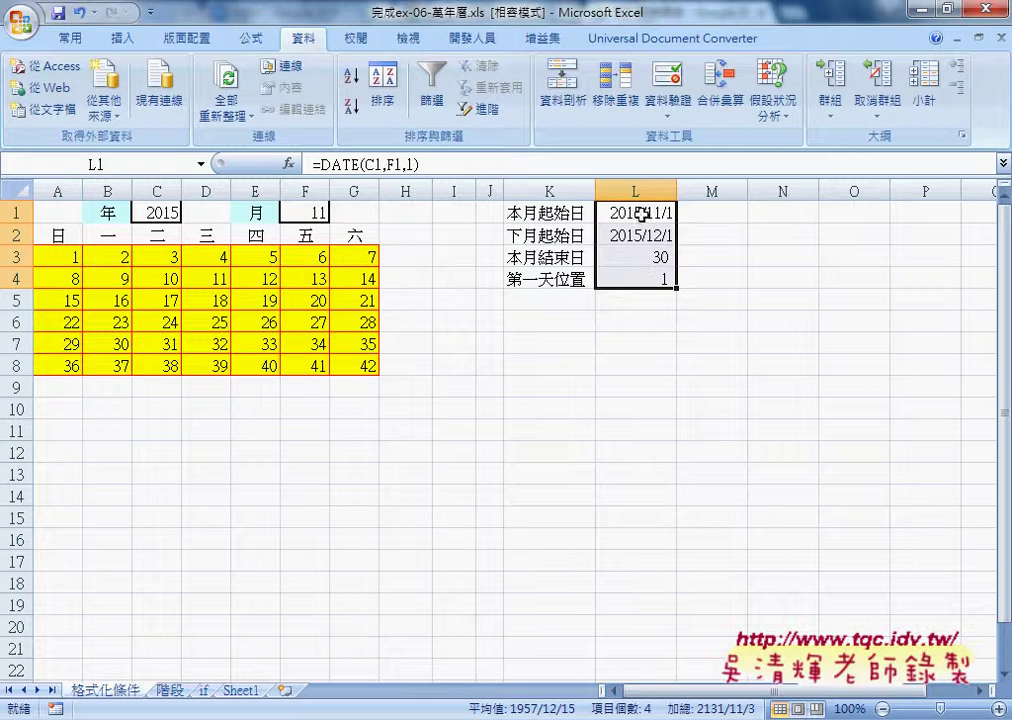
drag(60, 256, 358, 376)
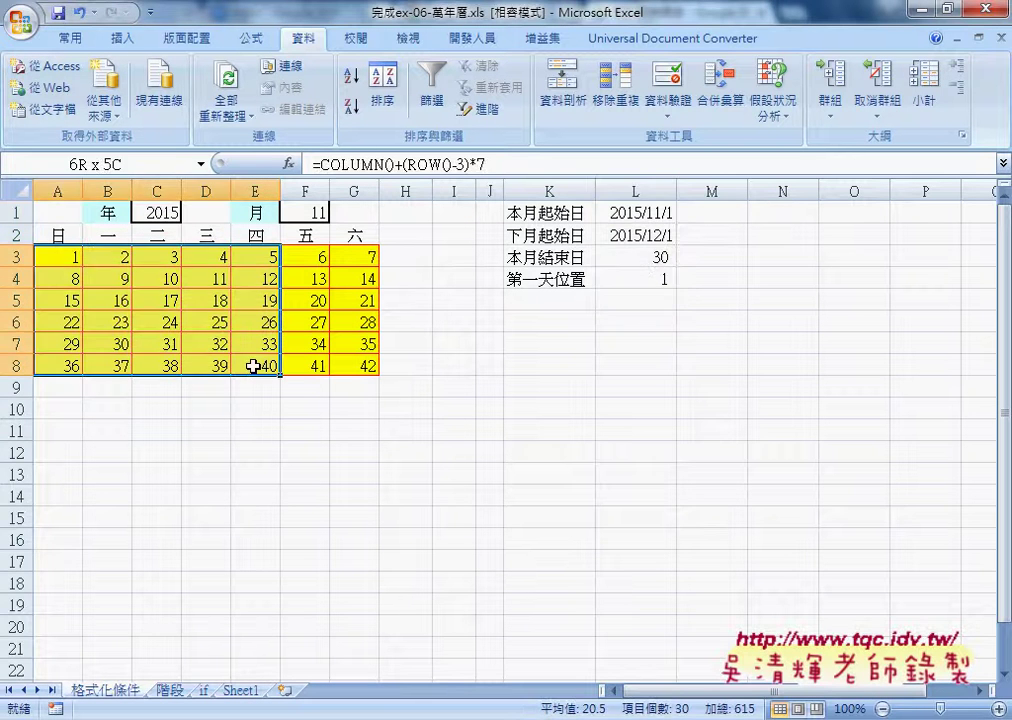